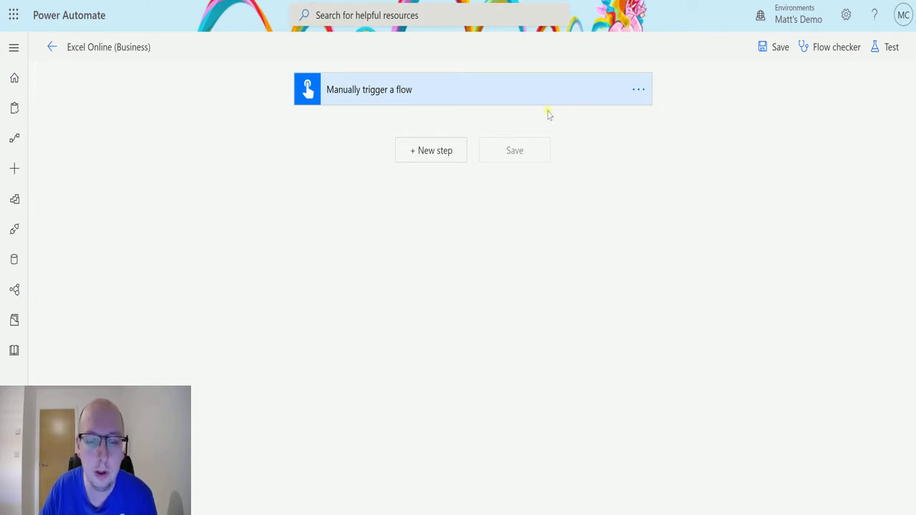
Add the Excel Online (Business) Create table action below the manual trigger.
click(419, 152)
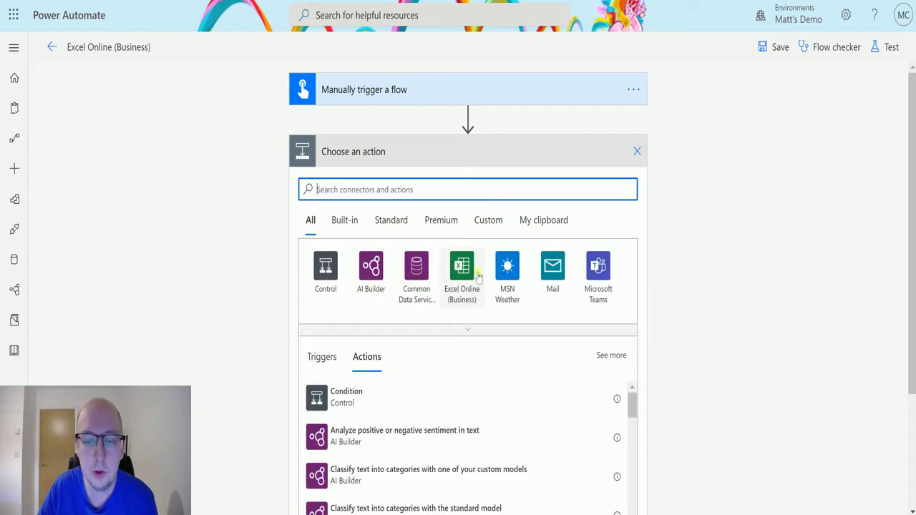
click(463, 265)
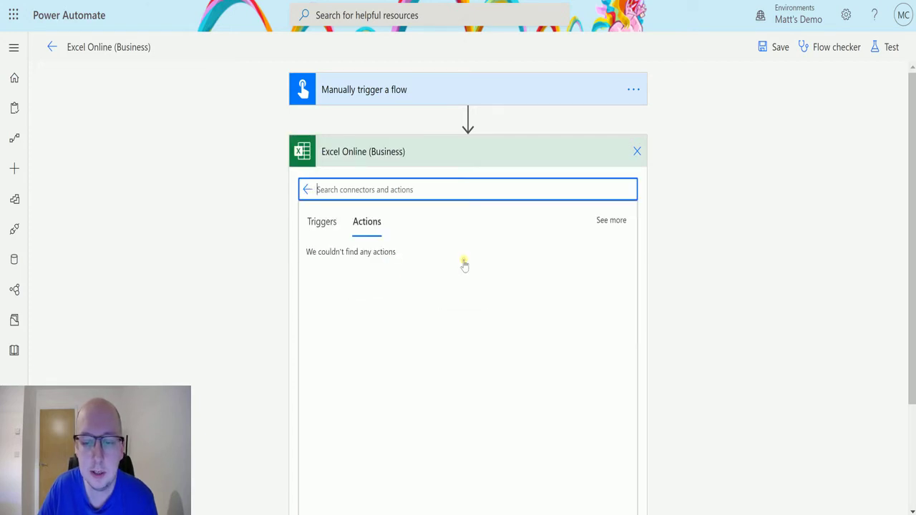
scroll(403, 340, down, 3)
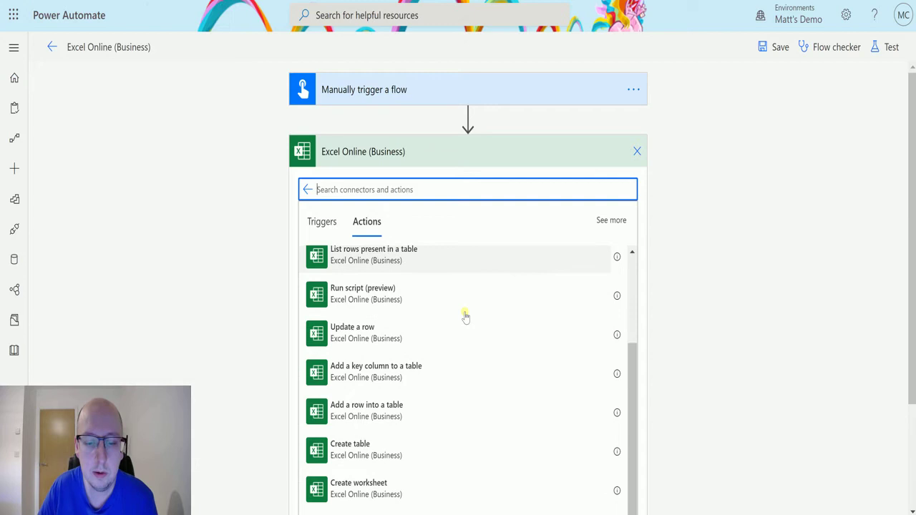
click(384, 447)
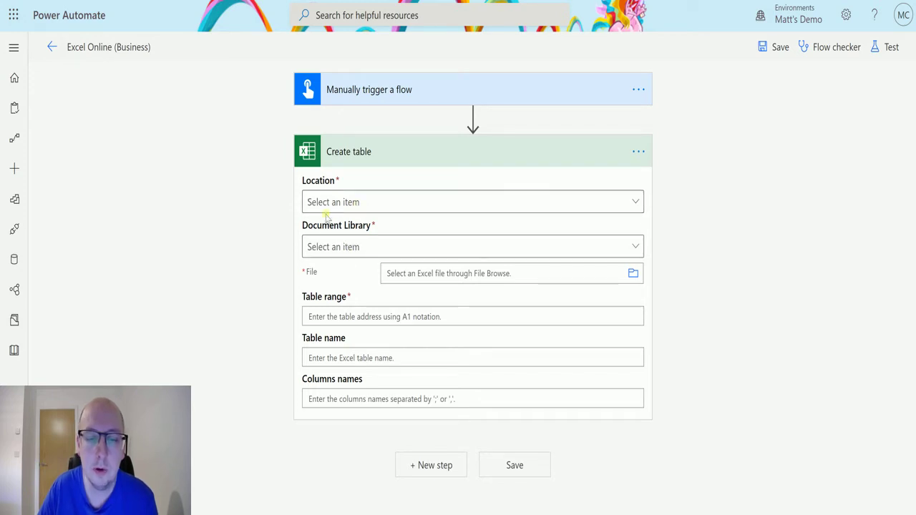
Set Location to OneDrive for Business and Document Library to OneDrive.
click(353, 202)
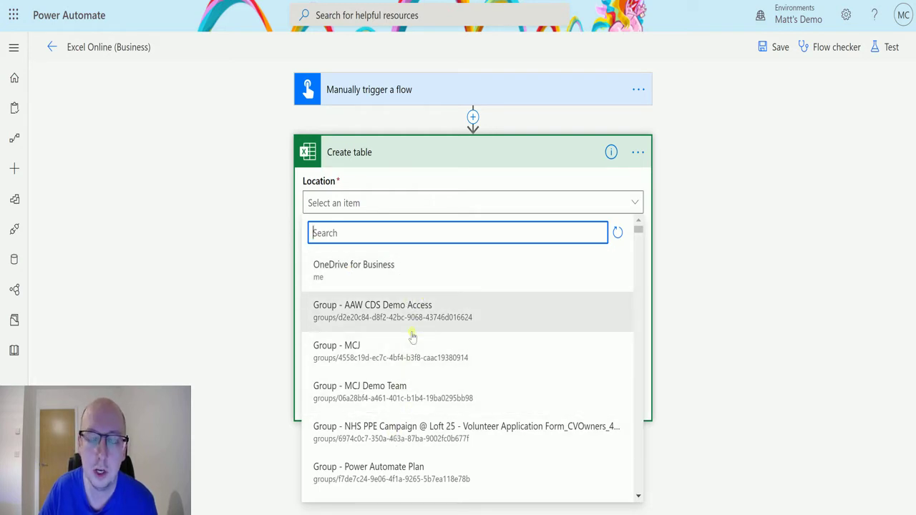
click(398, 281)
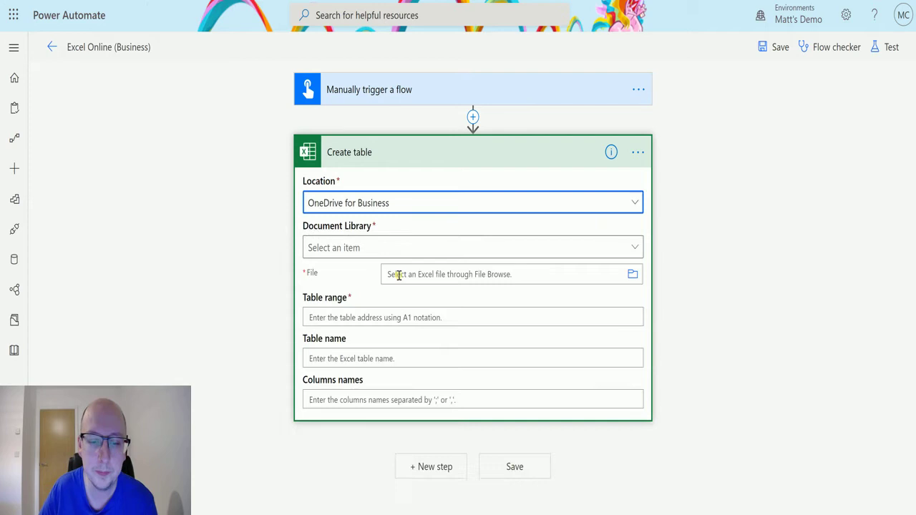
click(352, 247)
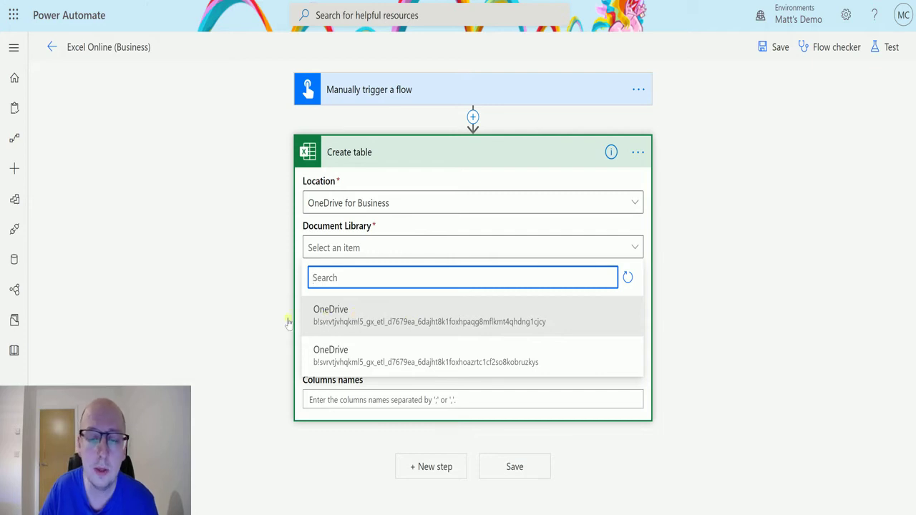
click(376, 323)
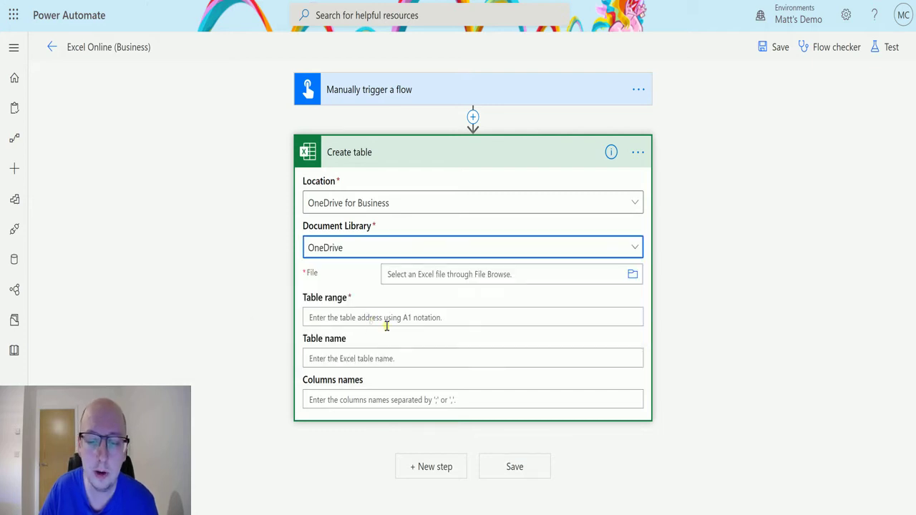
Choose FlowBook.xlsx in the PowerAutomate folder as the action's file.
click(632, 278)
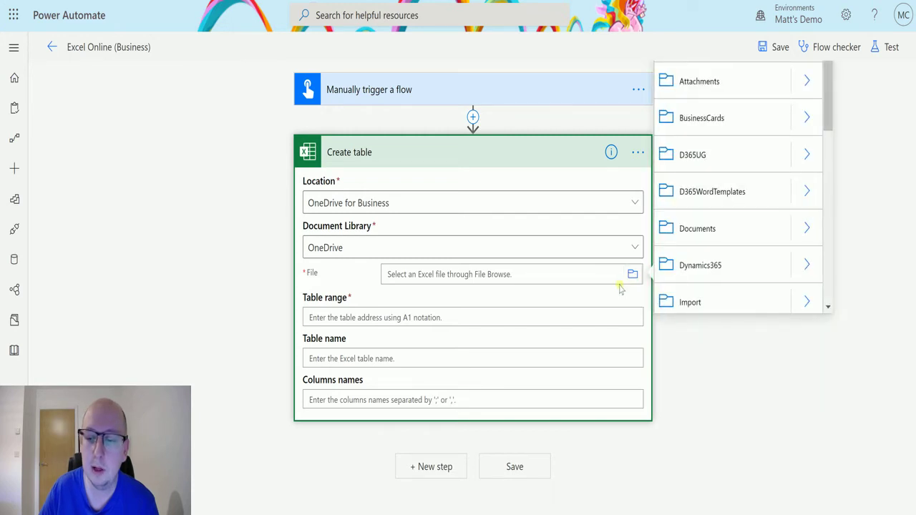
scroll(712, 201, down, 3)
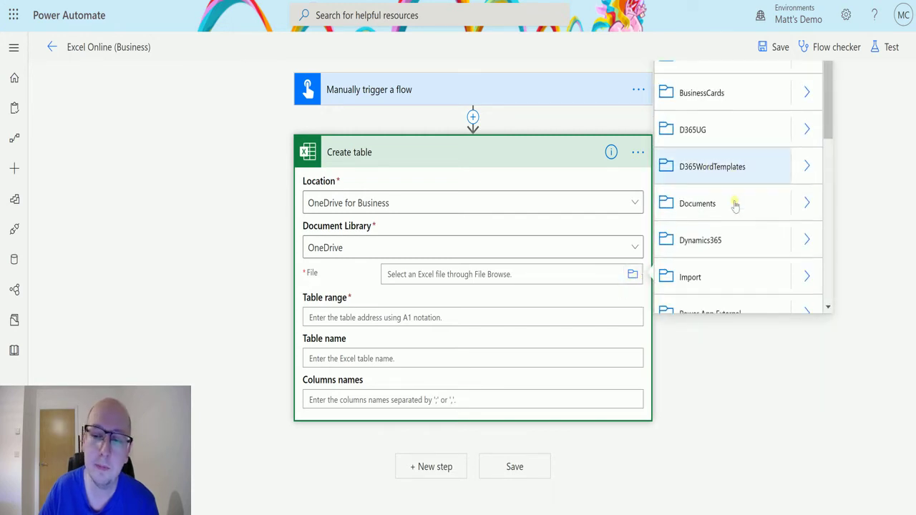
scroll(716, 205, down, 2)
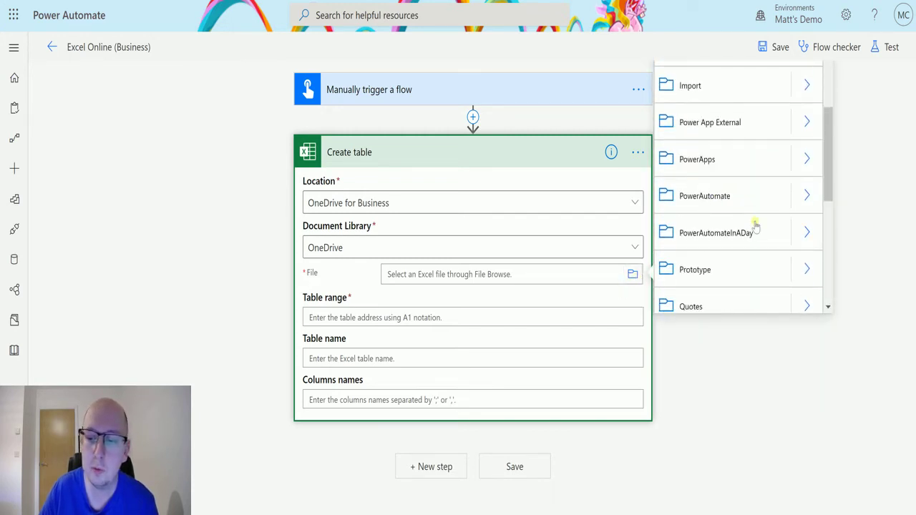
click(806, 197)
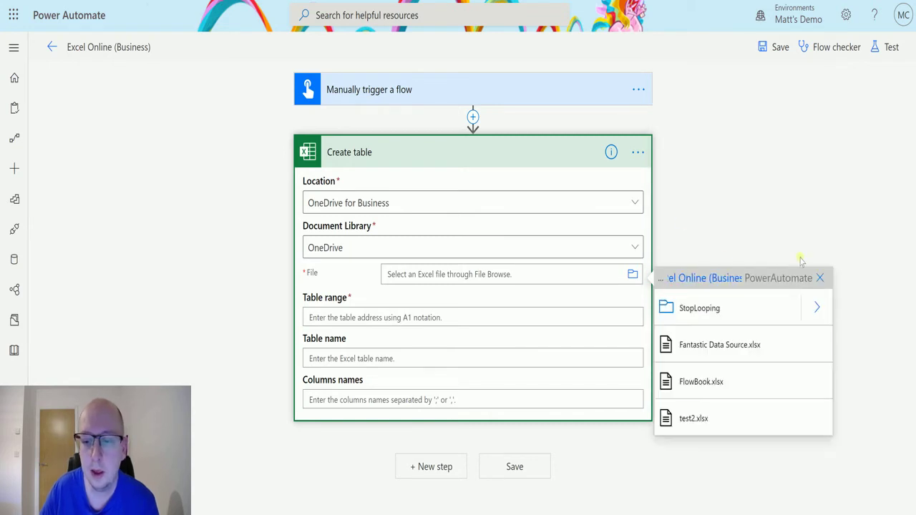
click(715, 385)
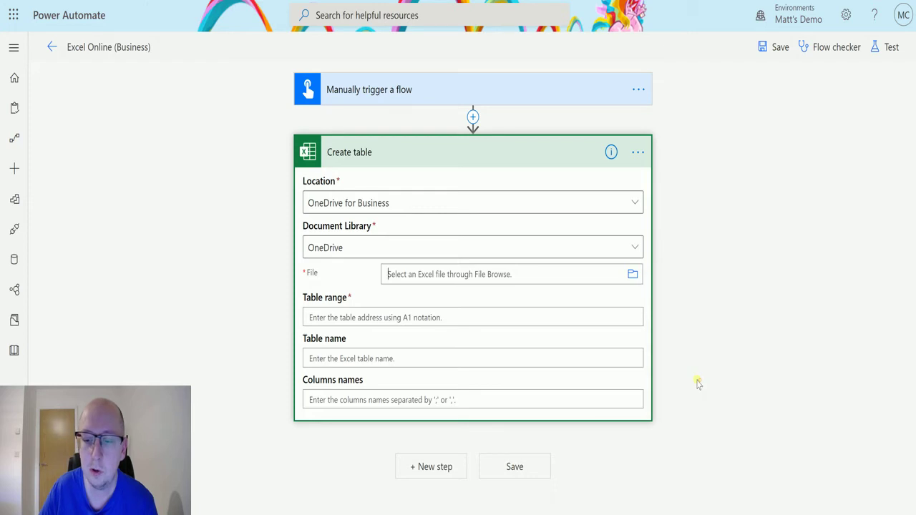
Dismiss the dynamic content panel beside the Create table action.
click(698, 232)
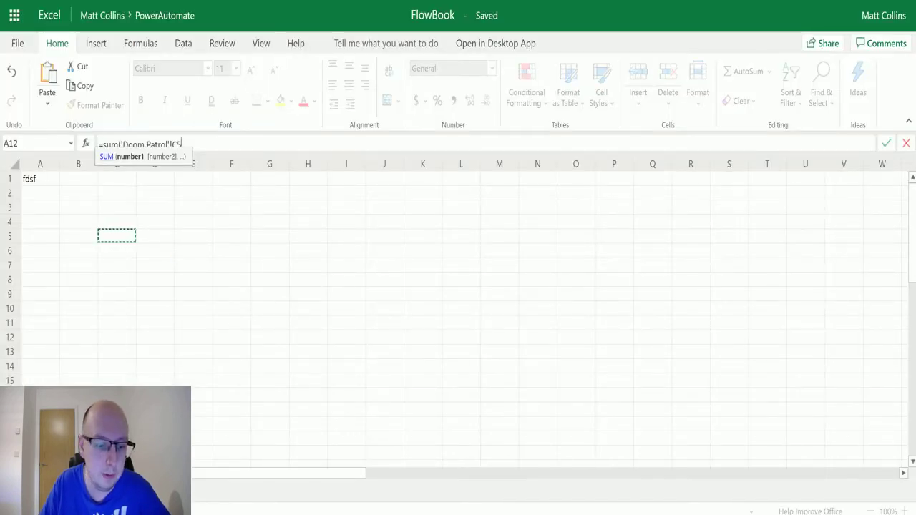
On the JLA sheet, cancel the pending formula, check the empty cells around A14, then return to the flow.
key(ctrl+Page_Up)
click(171, 340)
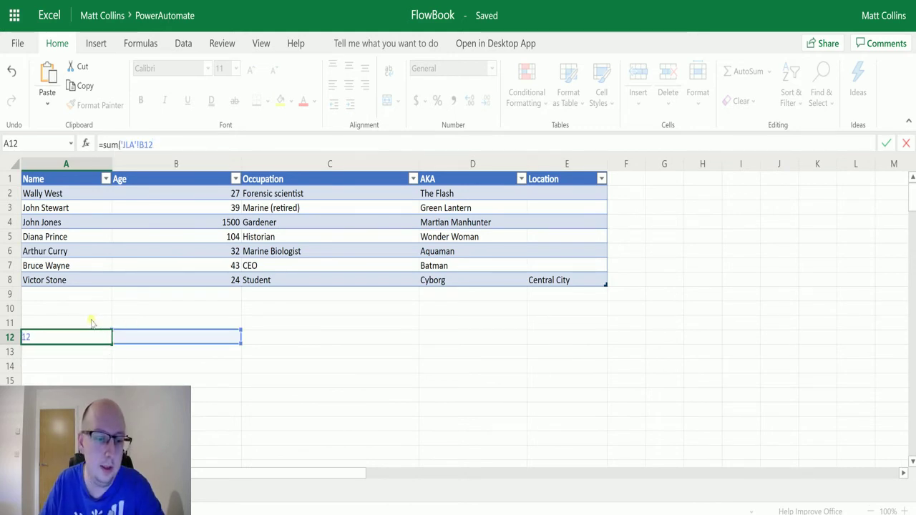
key(Escape)
click(91, 322)
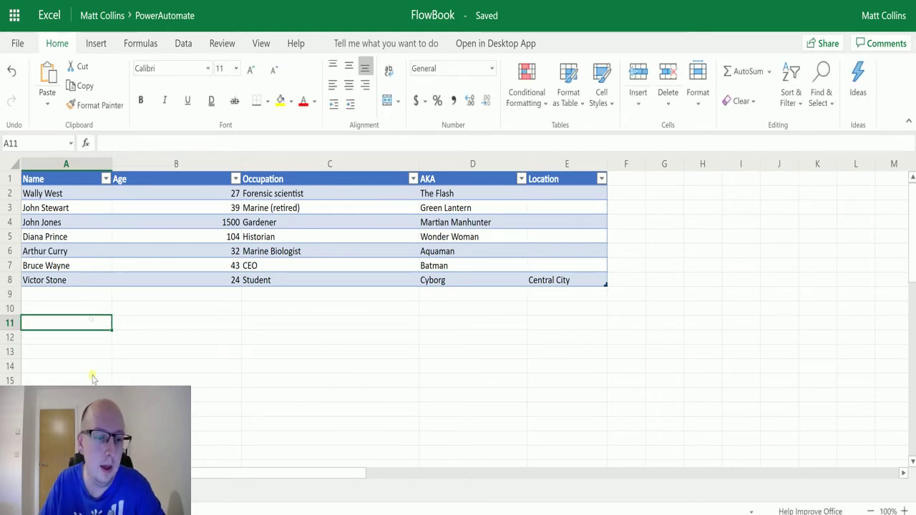
click(55, 365)
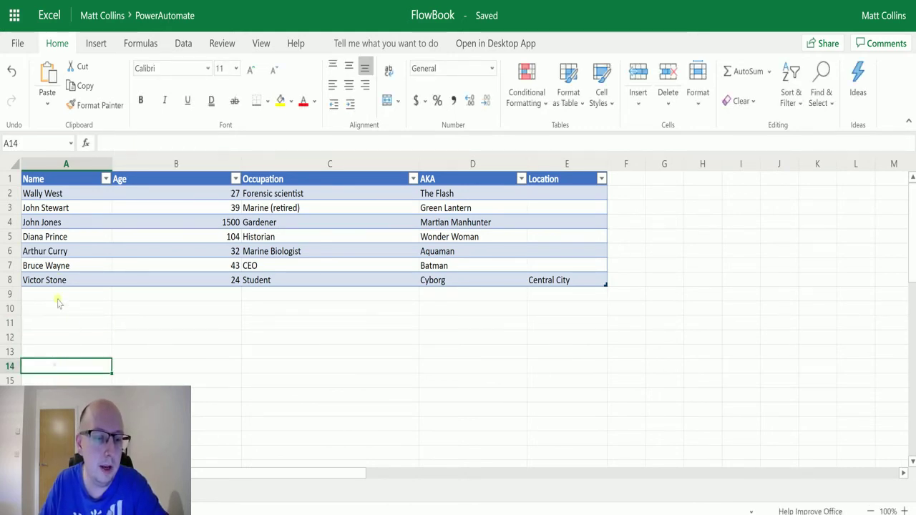
click(53, 393)
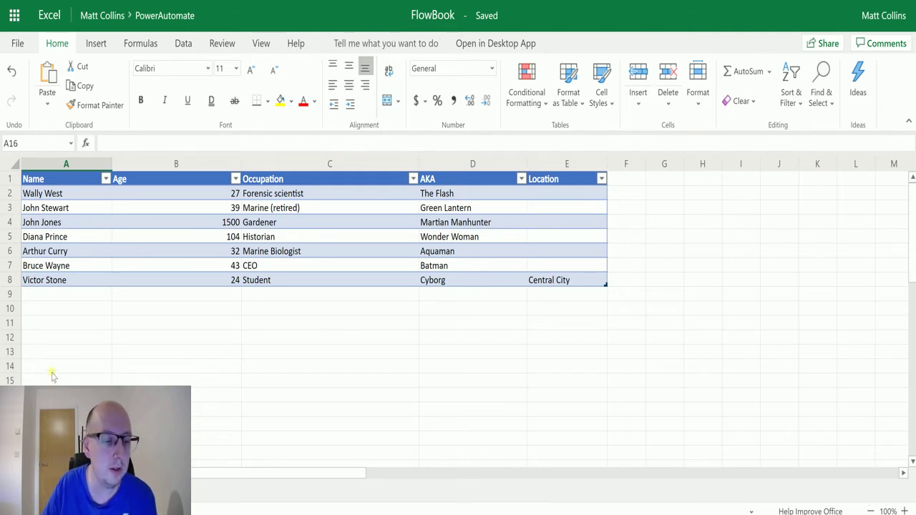
click(52, 370)
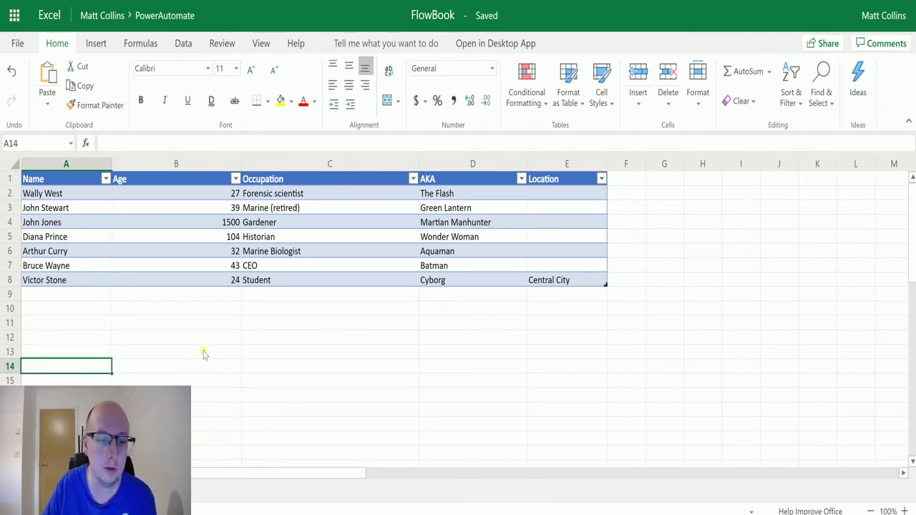
key(alt+Tab)
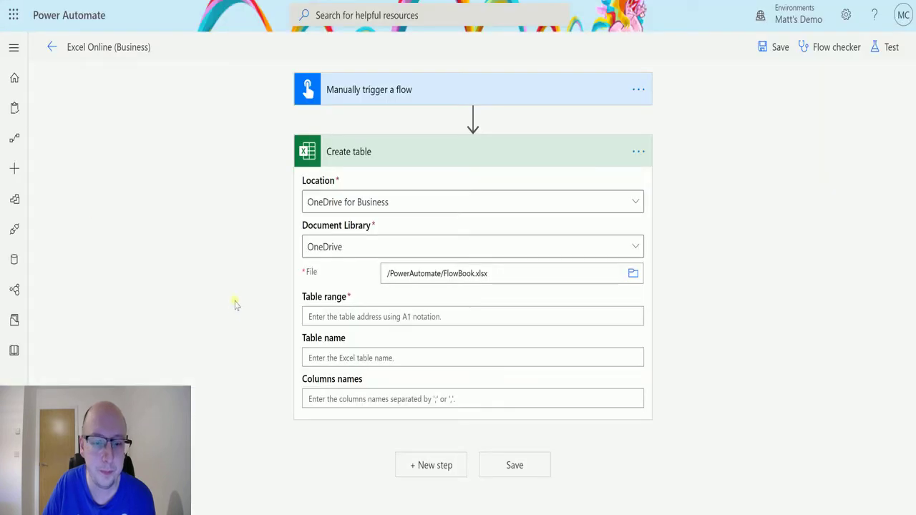
Set the Create table range to A14 and the table name to FlowTable.
click(356, 326)
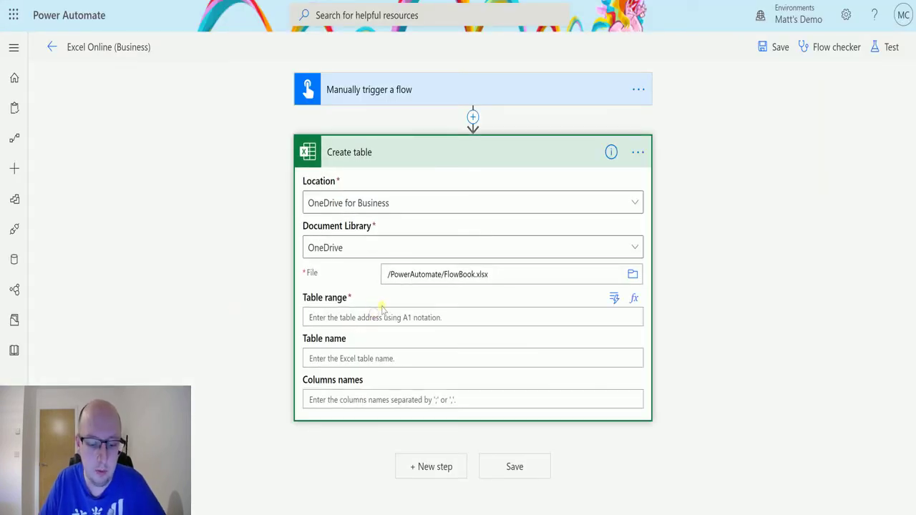
text(A14)
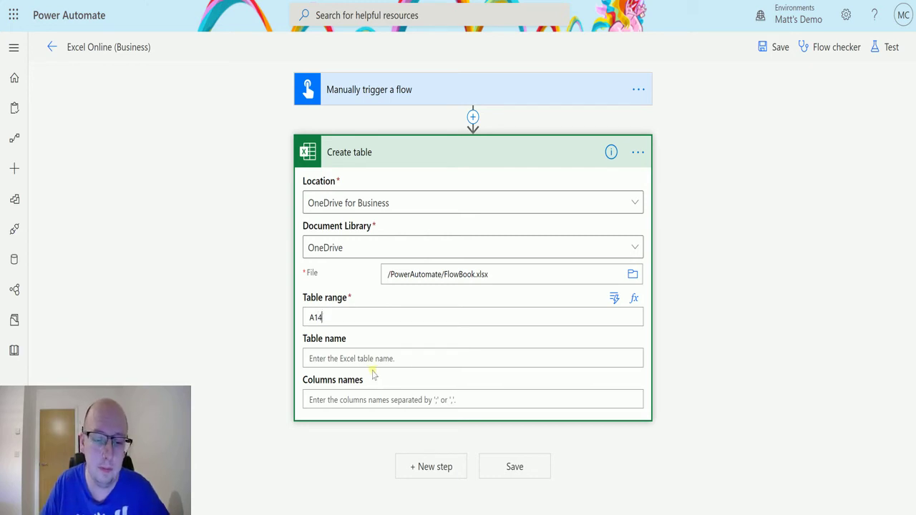
click(394, 362)
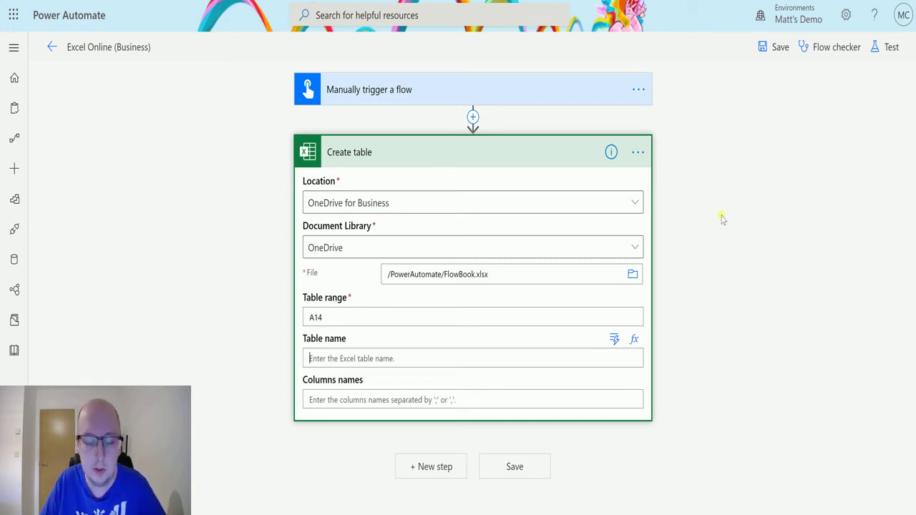
text(FlowTable)
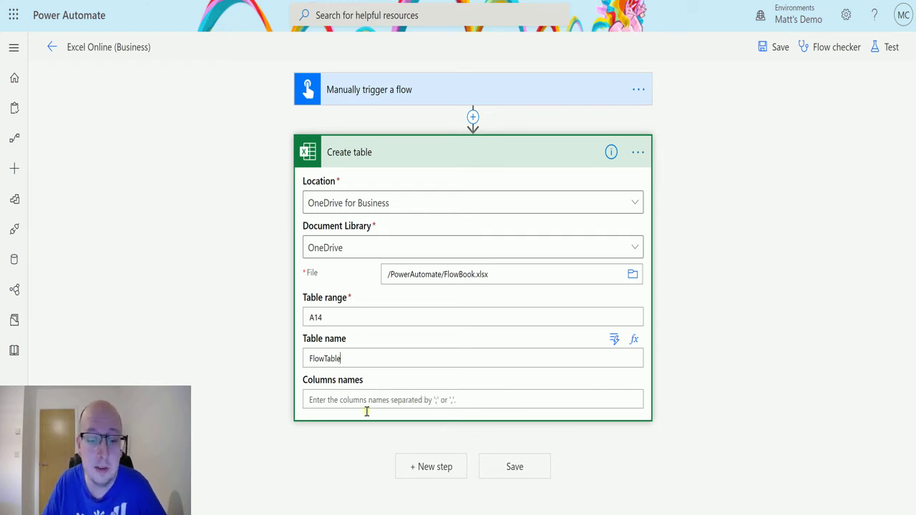
Enter the column names FirstName, LastName, Location, JobTitle, Age.
click(367, 400)
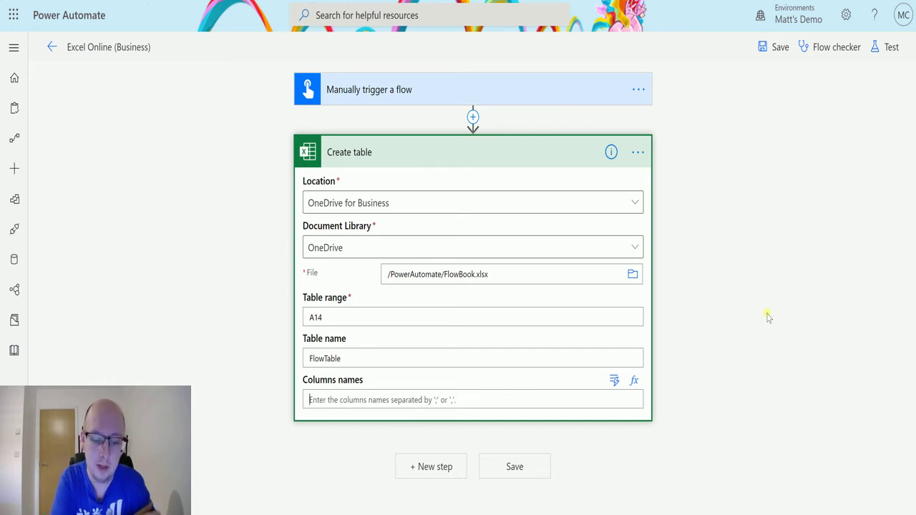
text(First)
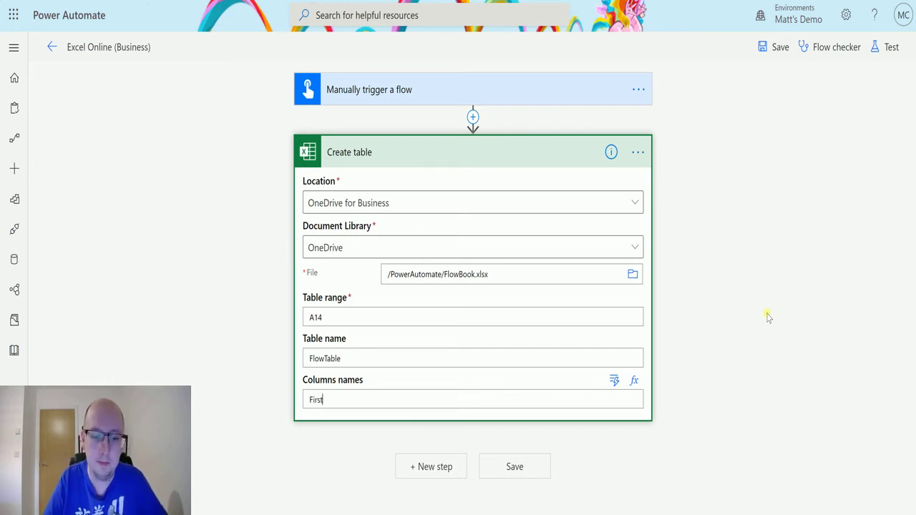
text(Name, L)
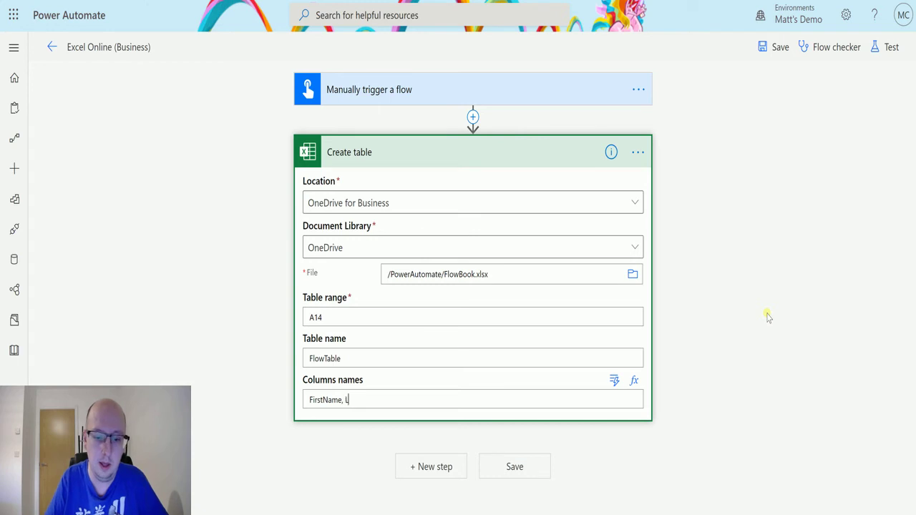
text(astName)
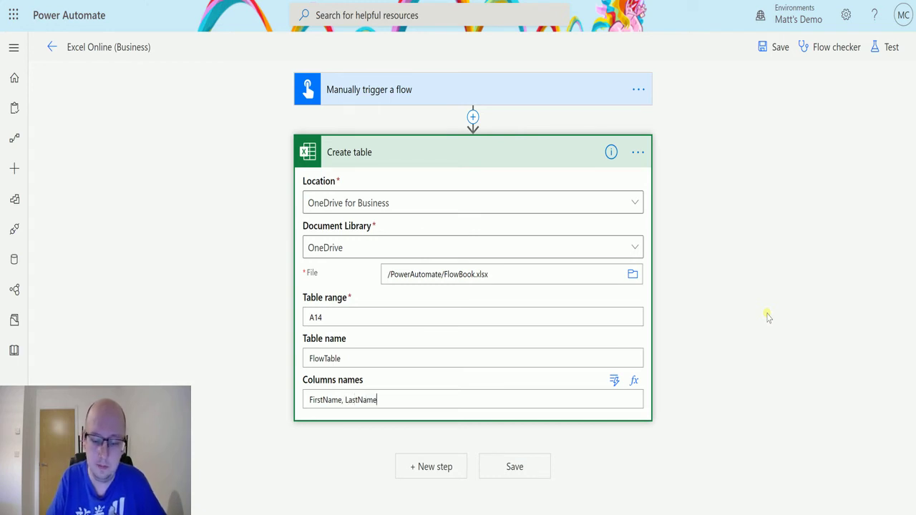
text(, Lo)
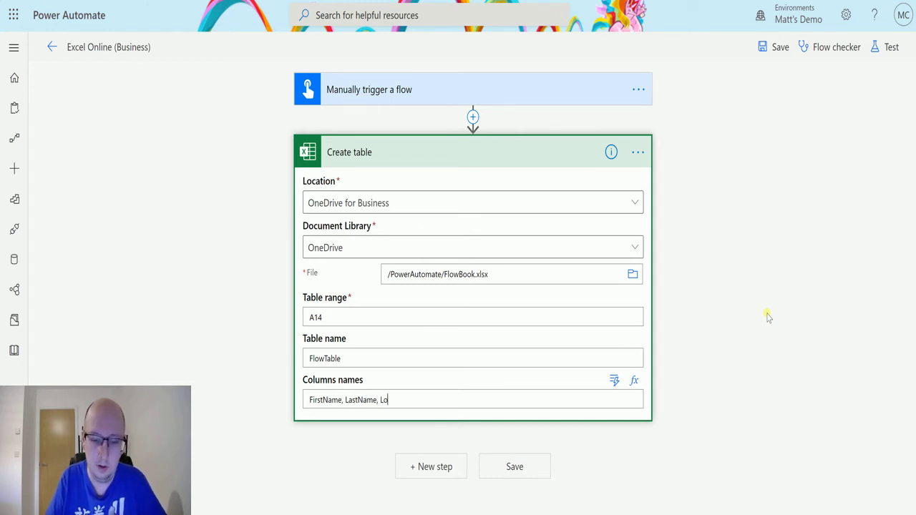
text(cation, Job Titl)
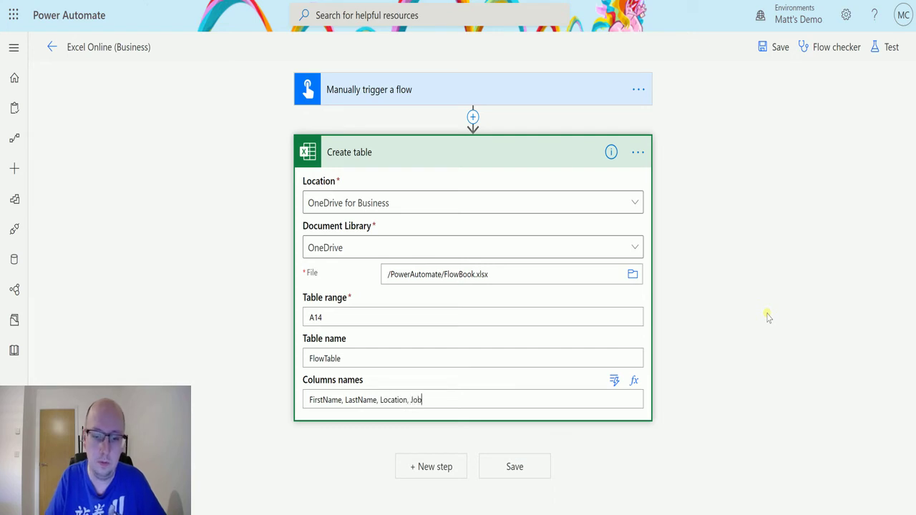
key(BackSpace)
key(BackSpace)
key(BackSpace)
key(BackSpace)
key(BackSpace)
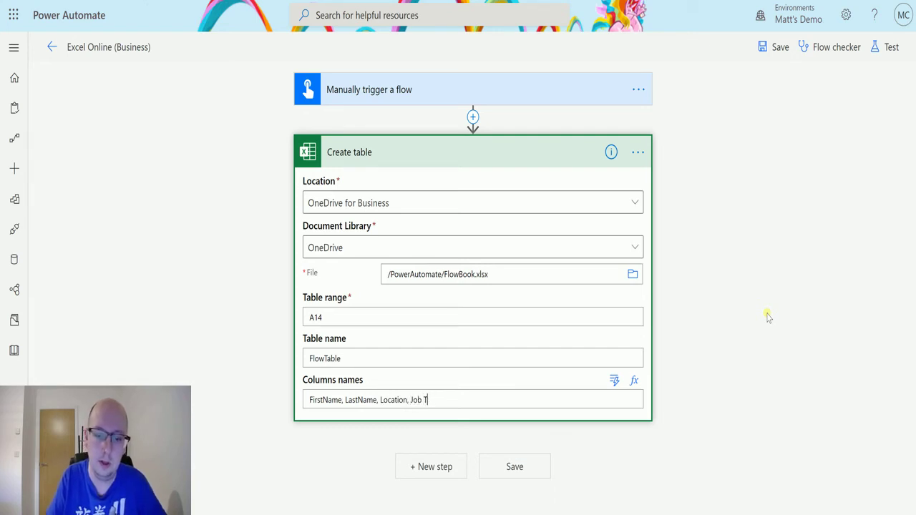
text(Title, )
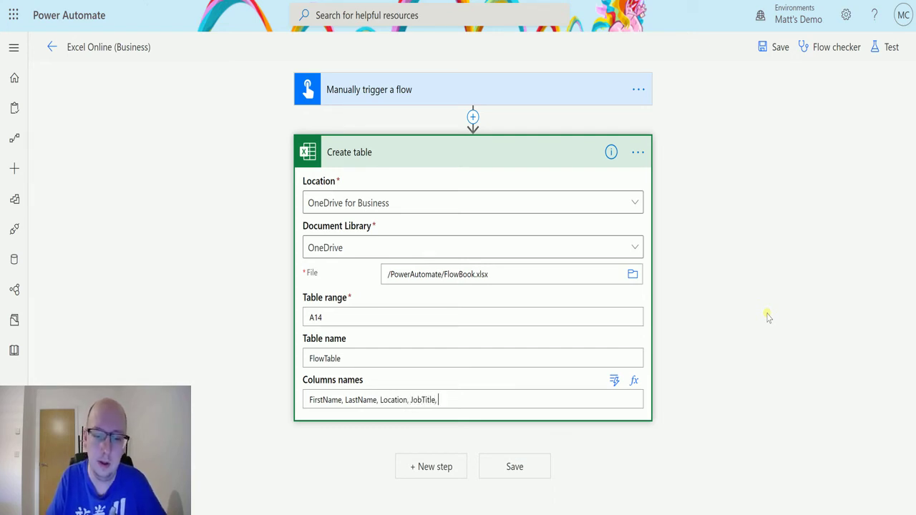
text(Age)
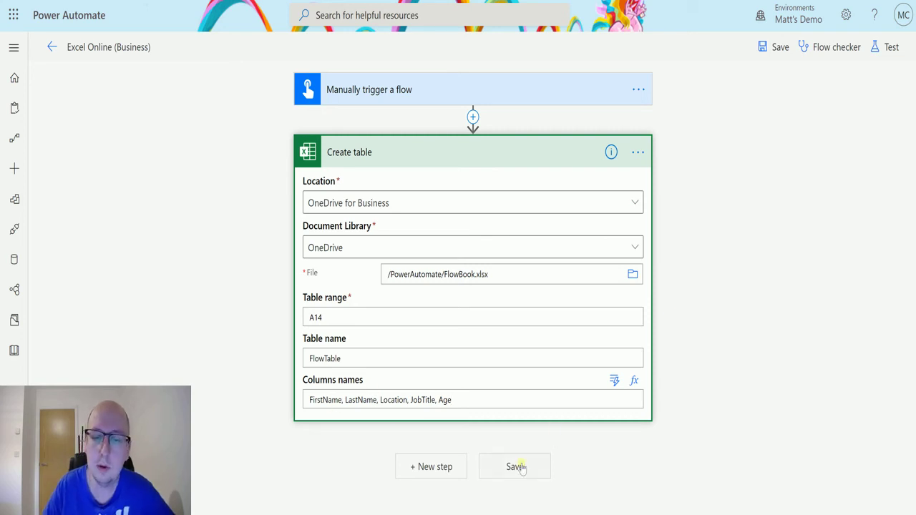
Save the flow and run a manual test with I'll perform the trigger action.
click(890, 50)
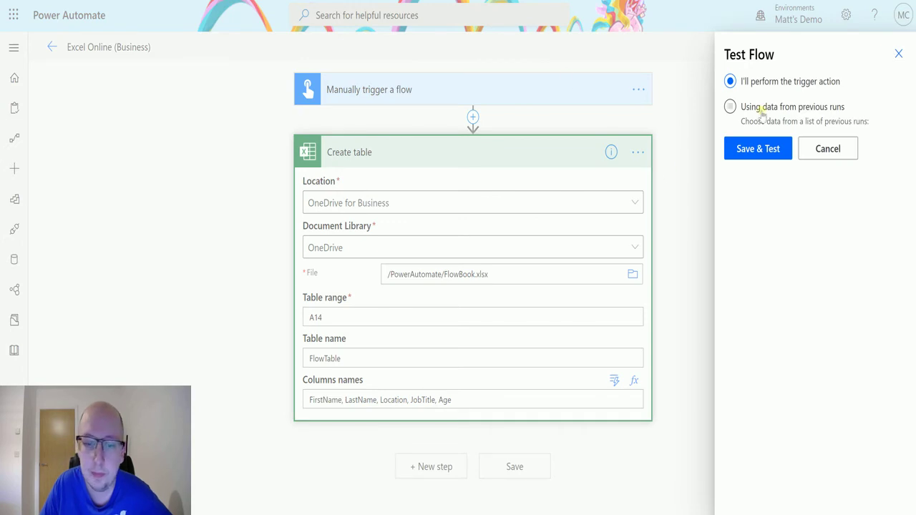
click(757, 150)
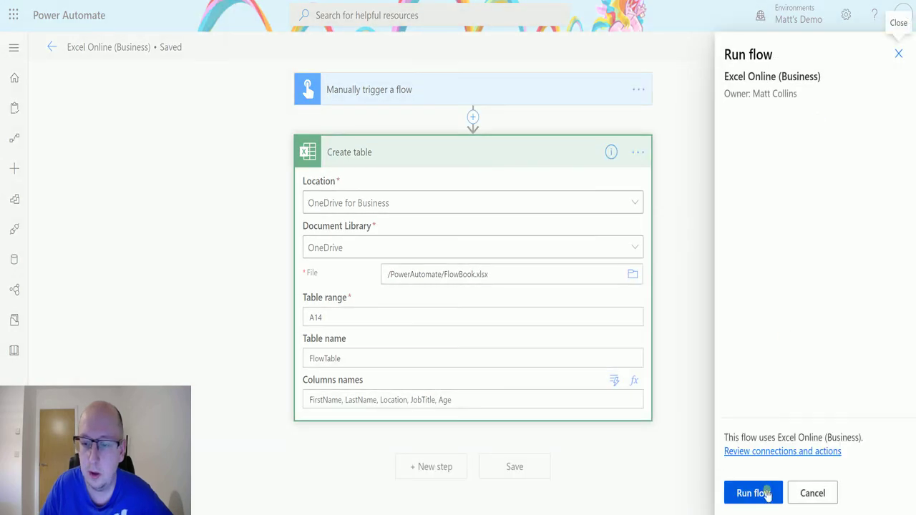
click(767, 493)
click(765, 494)
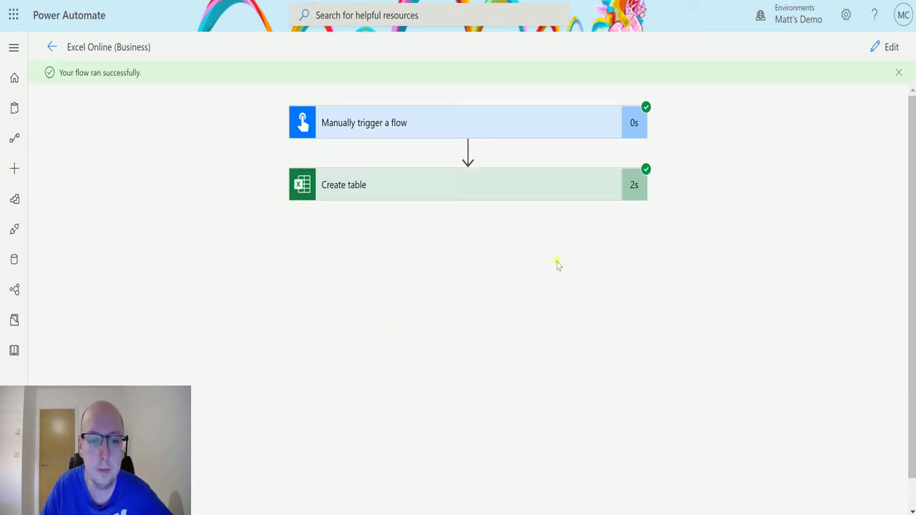
Review the Create table step's inputs and outputs in the successful run.
click(435, 187)
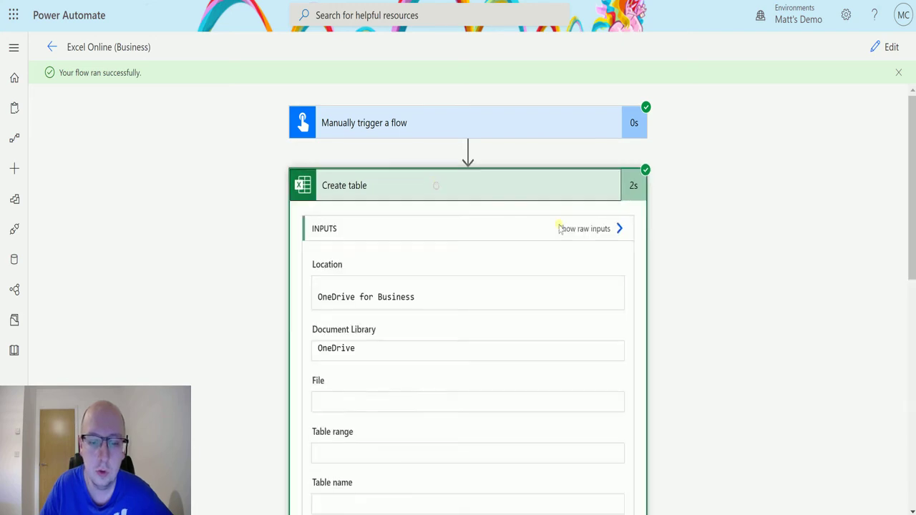
scroll(560, 228, down, 8)
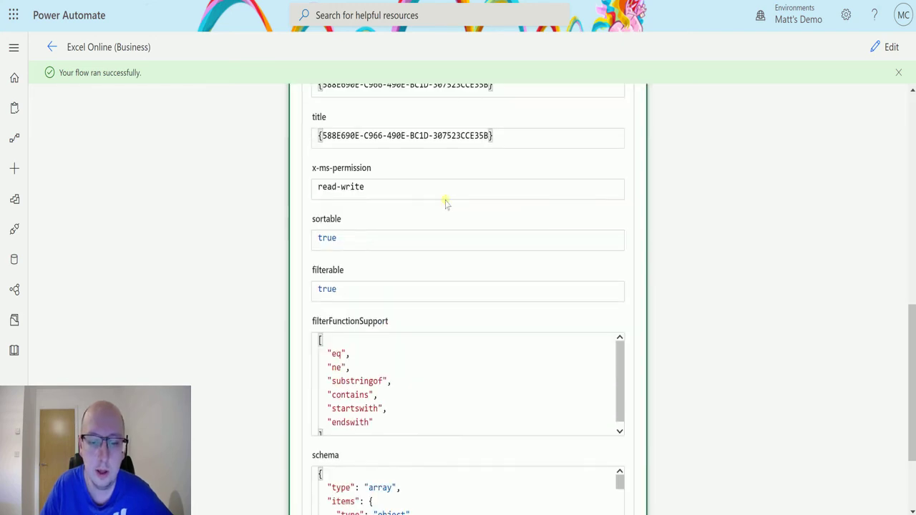
scroll(485, 195, down, 2)
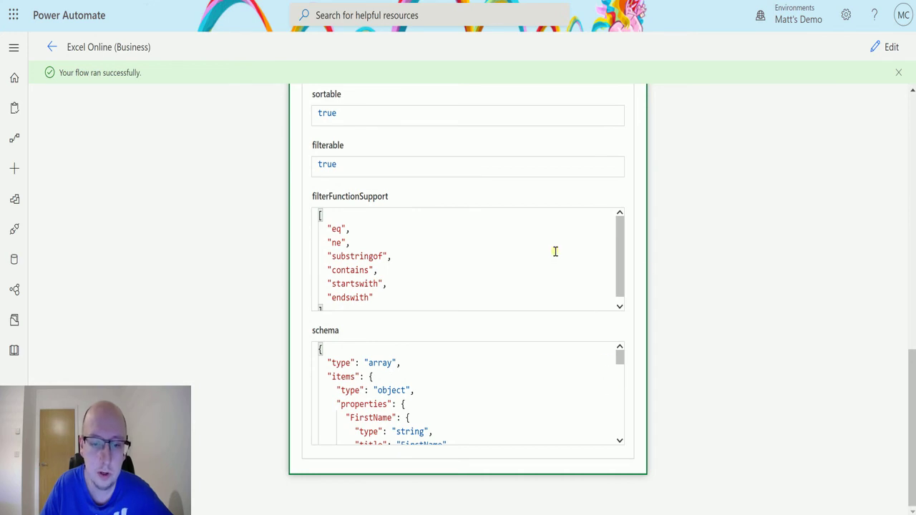
scroll(594, 333, up, 7)
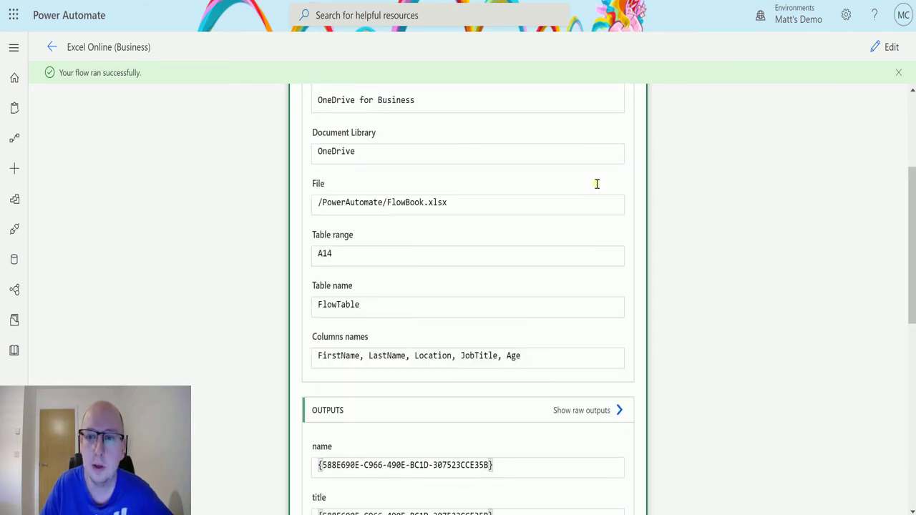
scroll(597, 184, down, 3)
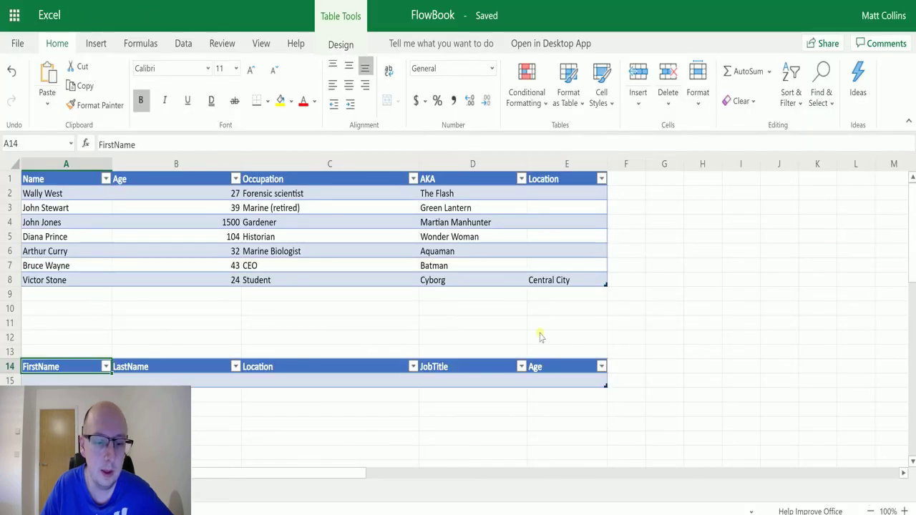
Inspect the new FlowTable at A14 in FlowBook, selecting cells under the Location header.
scroll(190, 297, down, 3)
scroll(108, 341, up, 3)
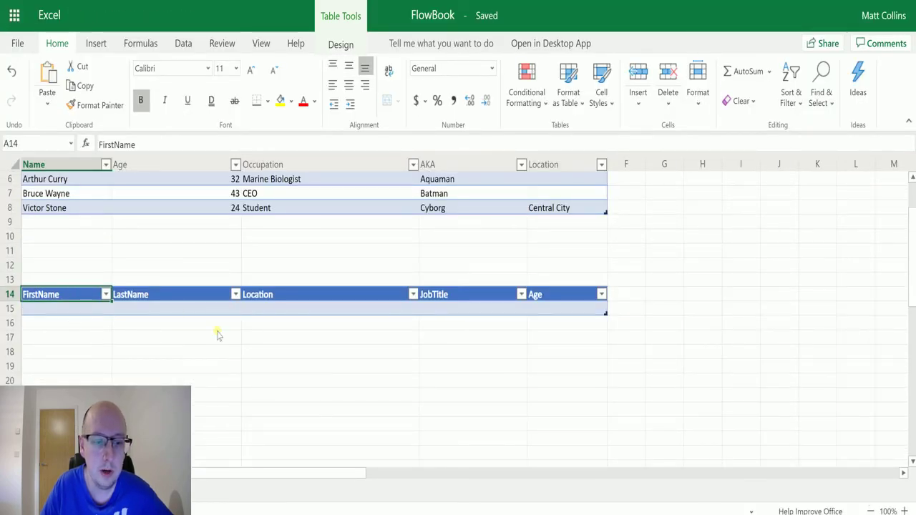
scroll(219, 331, up, 3)
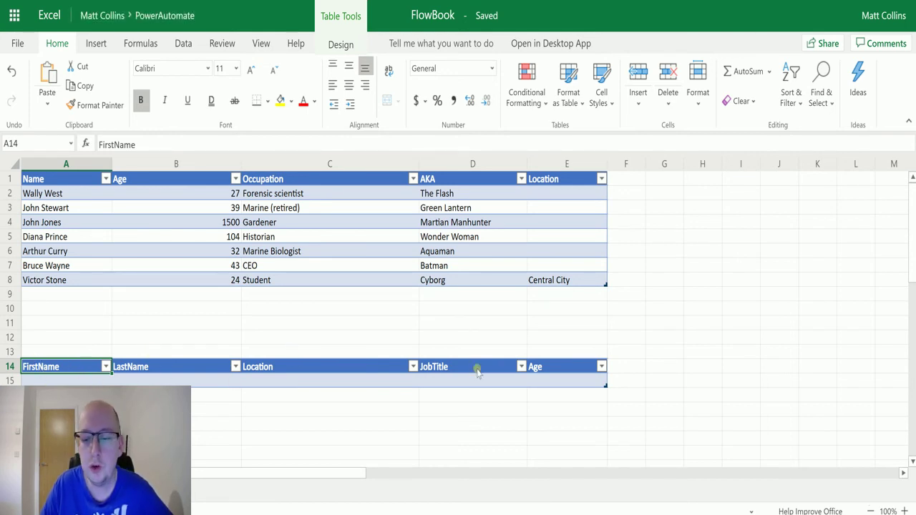
key(Down)
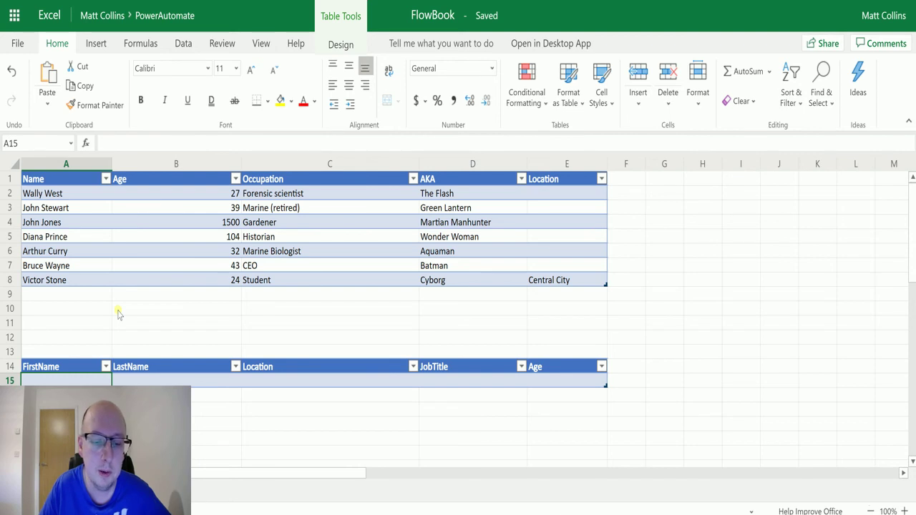
click(211, 380)
drag(306, 385, 306, 396)
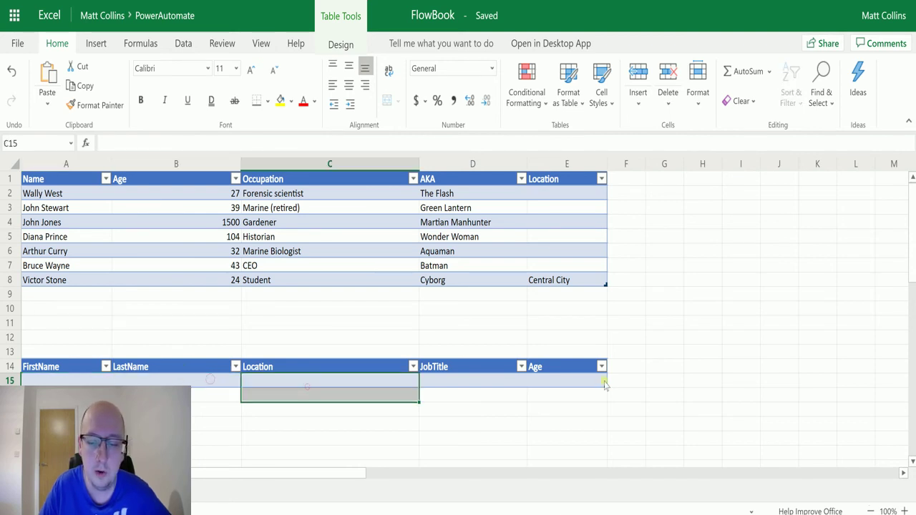
click(624, 369)
click(304, 383)
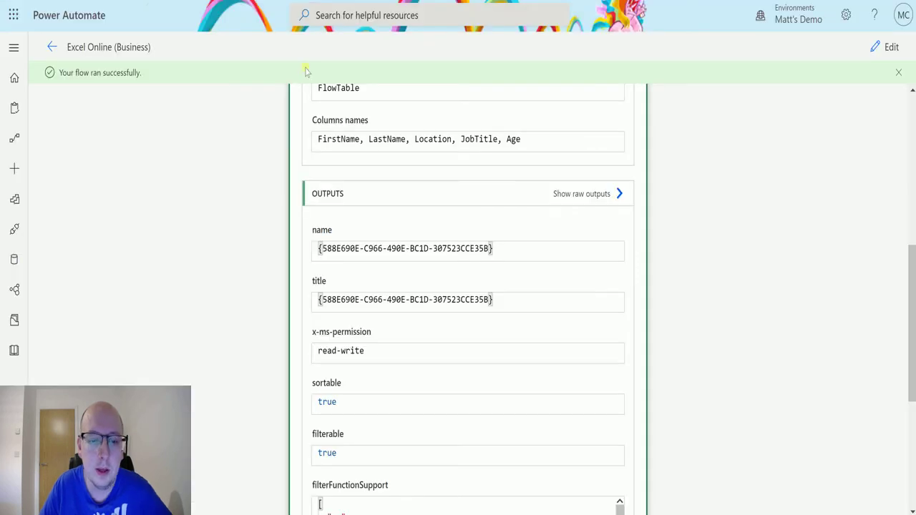
scroll(532, 272, up, 1)
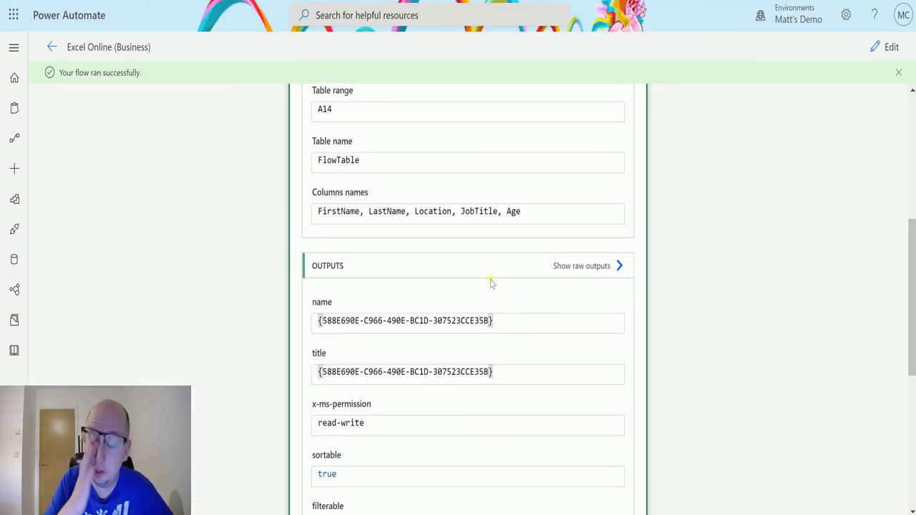